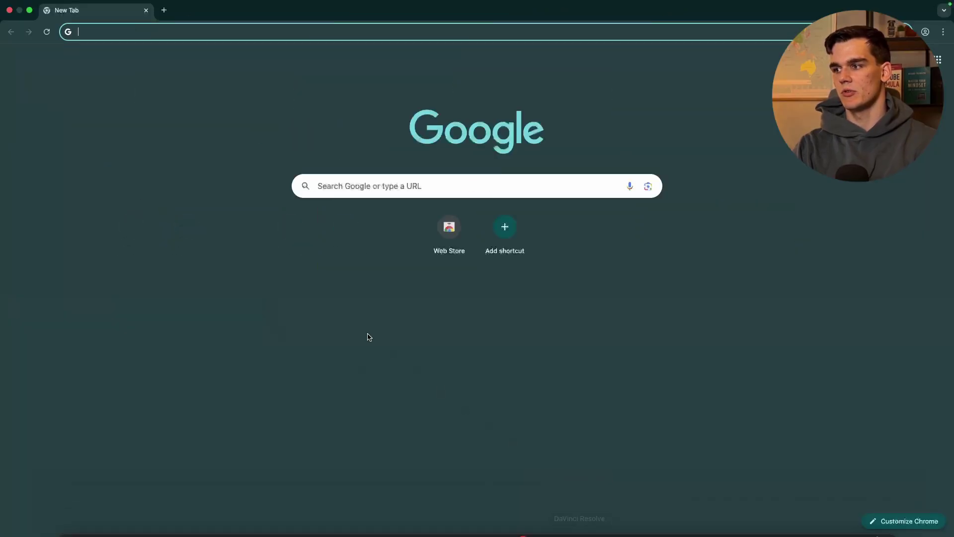
pyautogui.write('icloud')
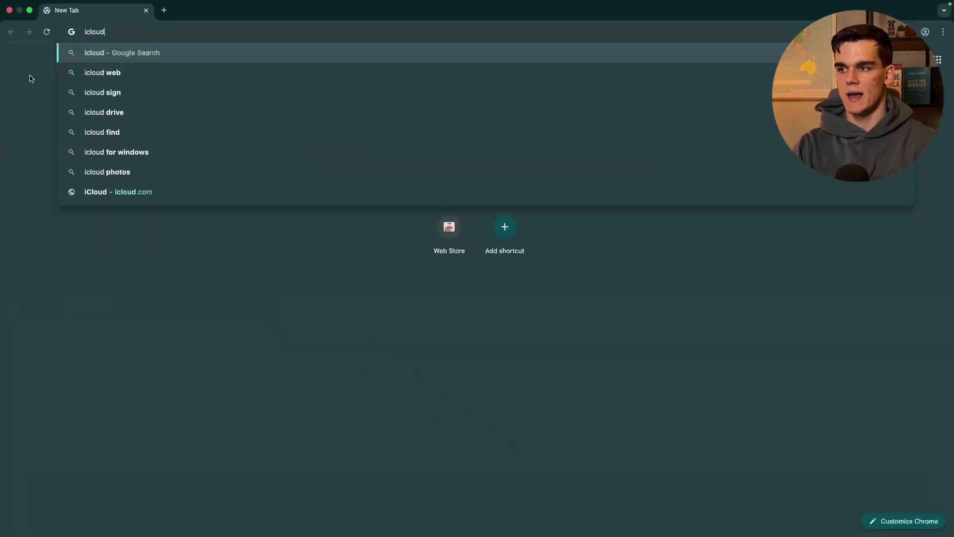
pyautogui.write('.com')
# - Load icloud.com and bring up its Apple Account sign-in form
pyautogui.press('Return')
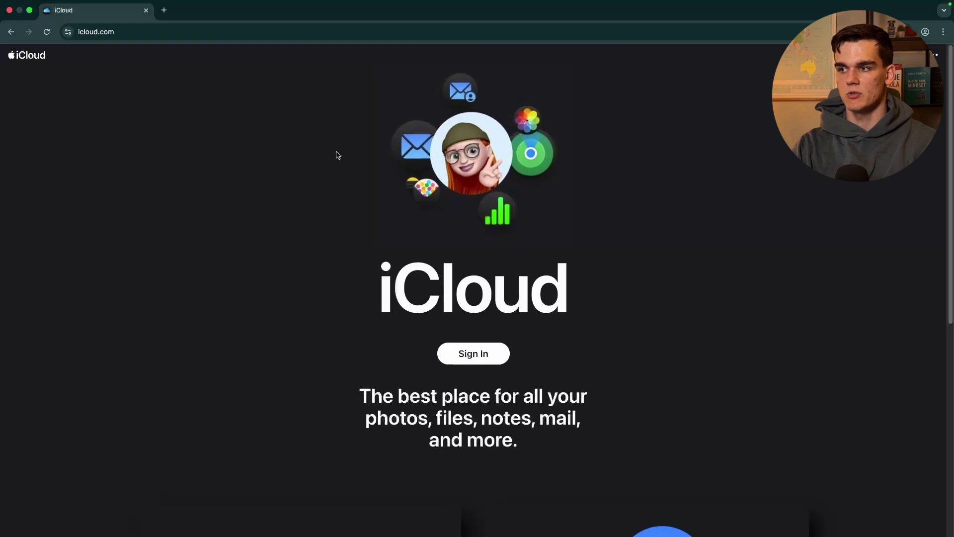
pyautogui.click(474, 354)
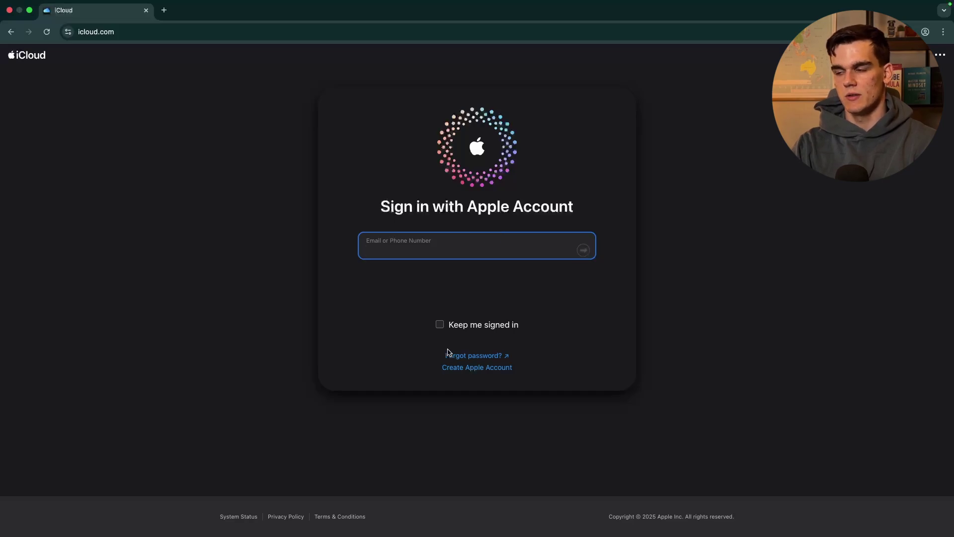
# - Choose Create Apple Account to bring up the blank sign-up form
pyautogui.click(487, 370)
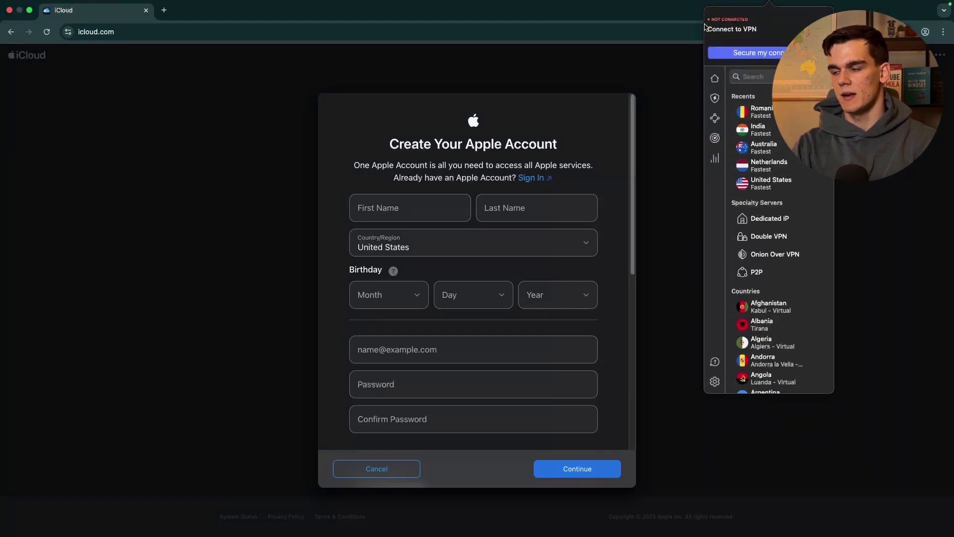
# - Search NordVPN for 'unit' and connect to the United States server
pyautogui.click(757, 76)
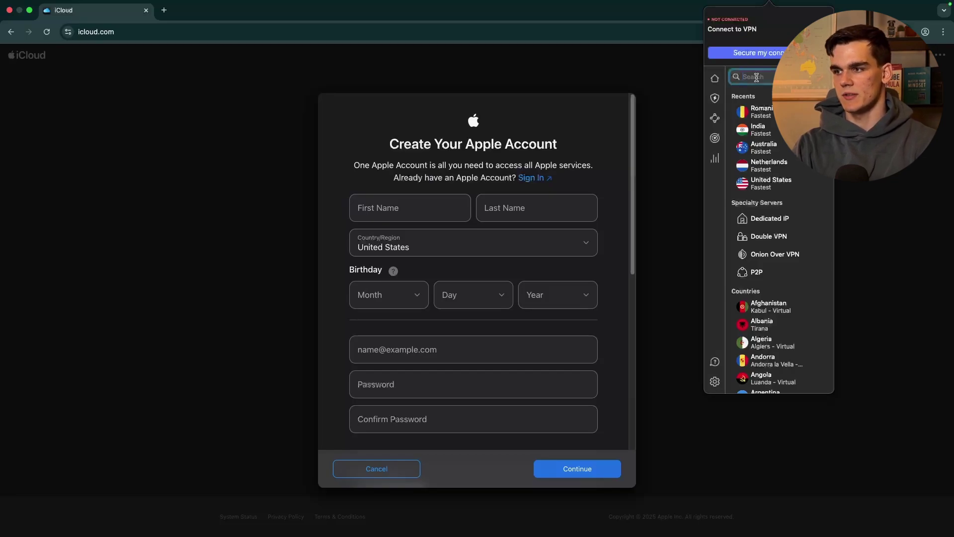
pyautogui.write('unit')
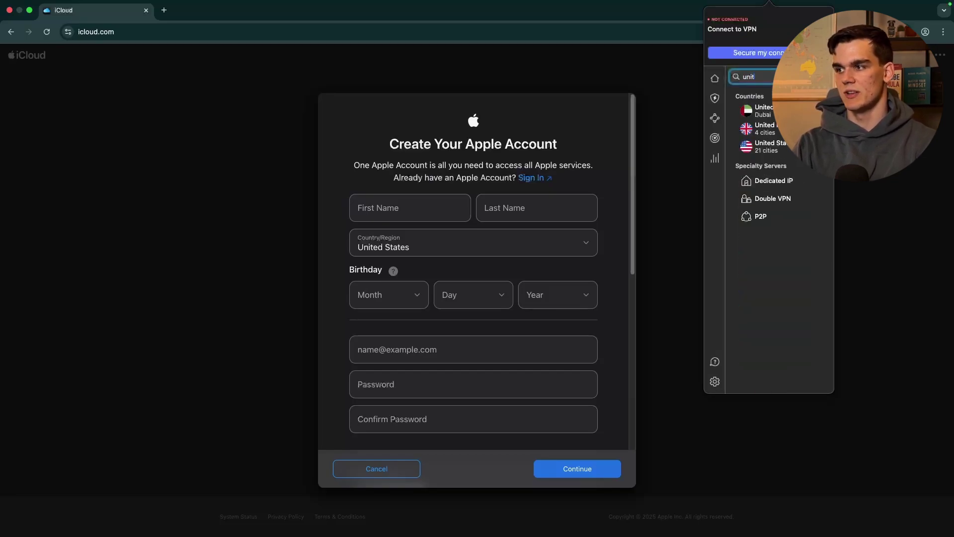
pyautogui.click(760, 145)
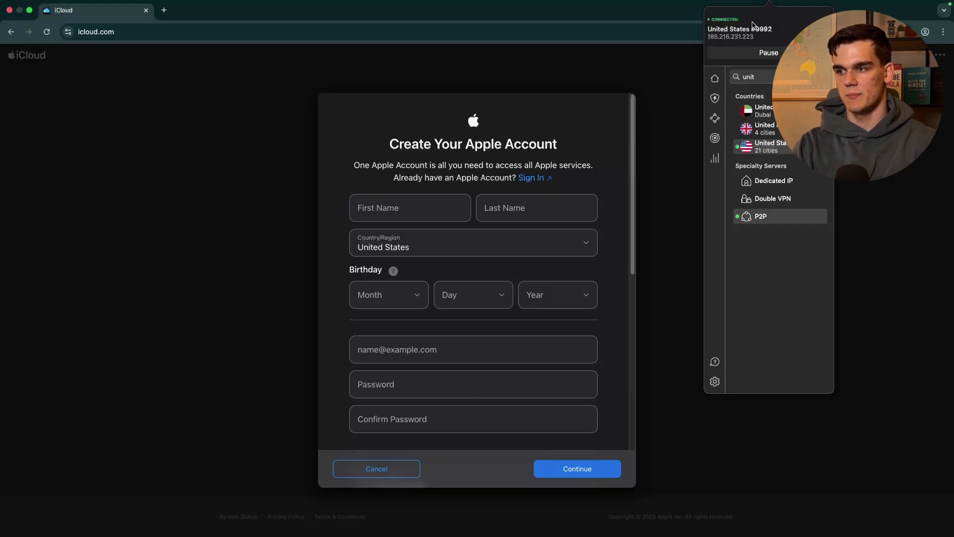
# - Dismiss the VPN panel, reload the sign-up page, and start a second Google tab
pyautogui.click(677, 75)
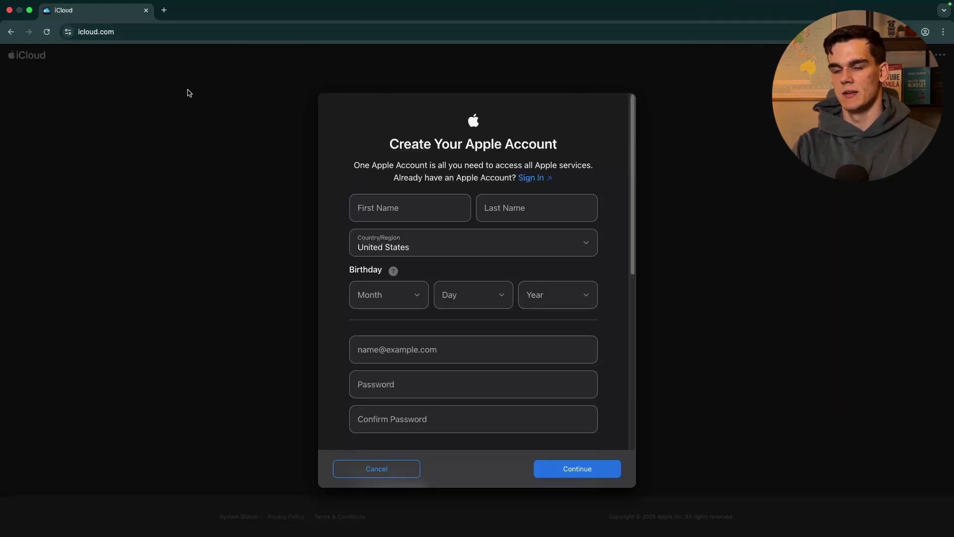
pyautogui.click(46, 31)
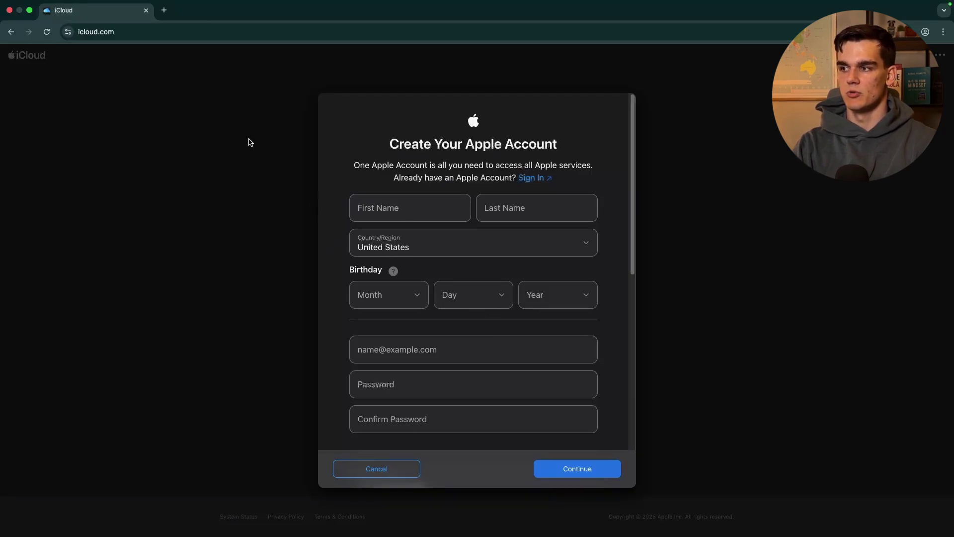
pyautogui.click(165, 10)
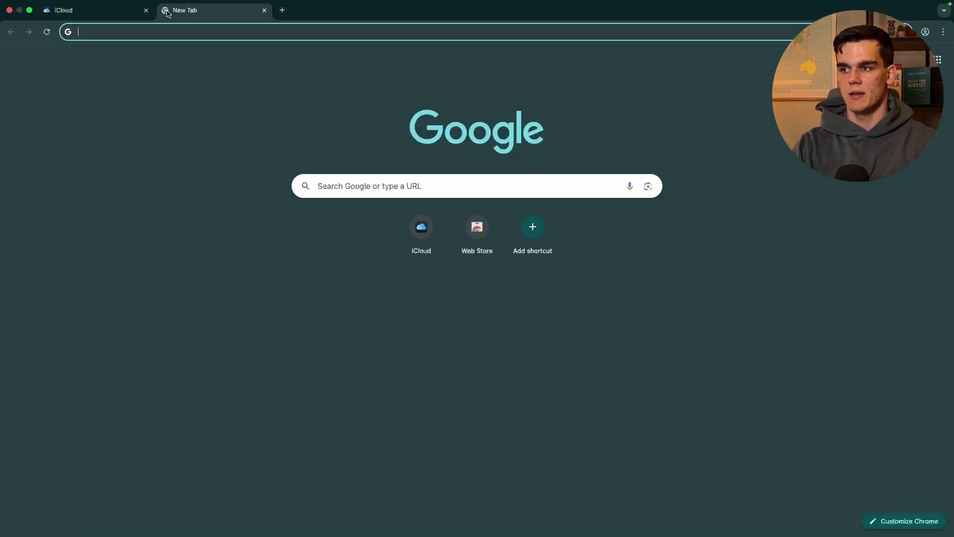
pyautogui.write('fakename generat')
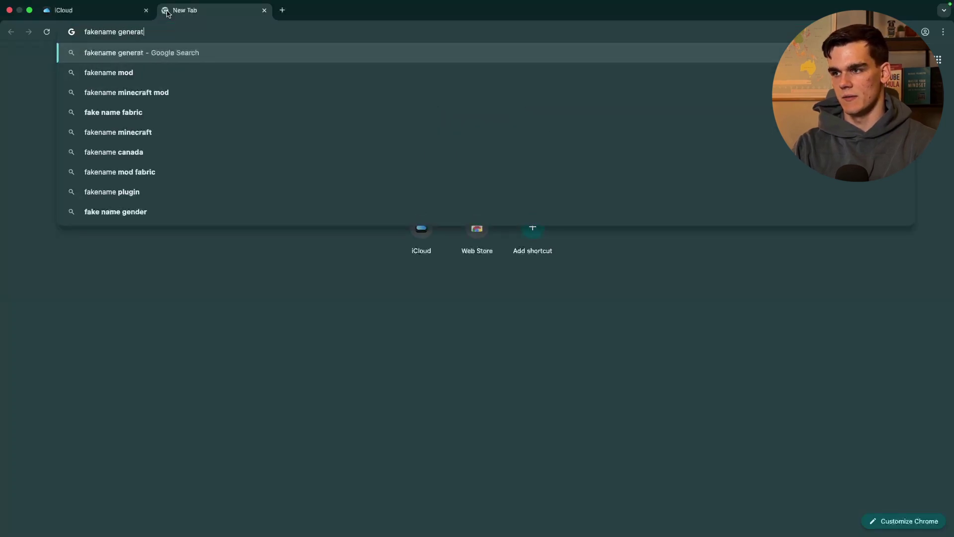
pyautogui.write('or')
# - Search Google for 'fakename generator' to reach Fake Name Generator
pyautogui.press('Return')
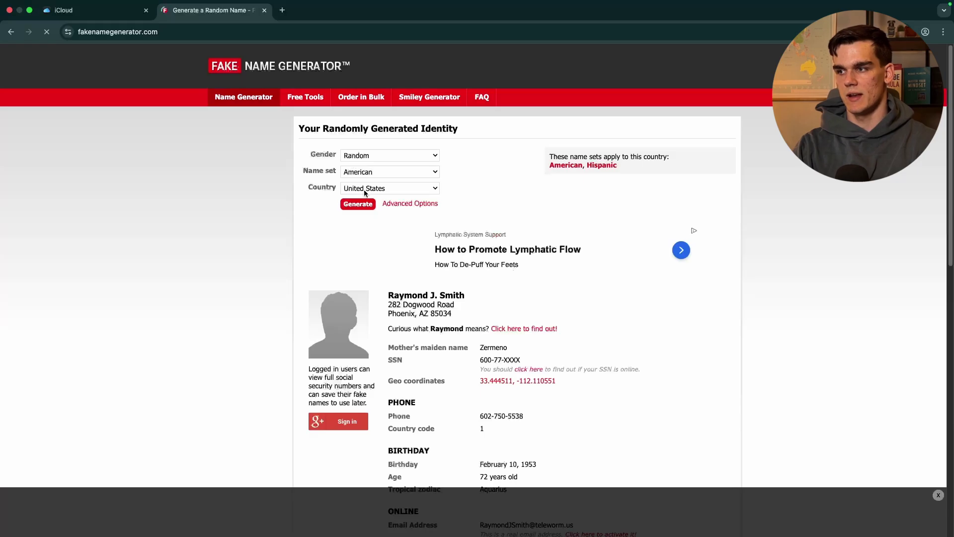
pyautogui.scroll(-1, 375, 200)
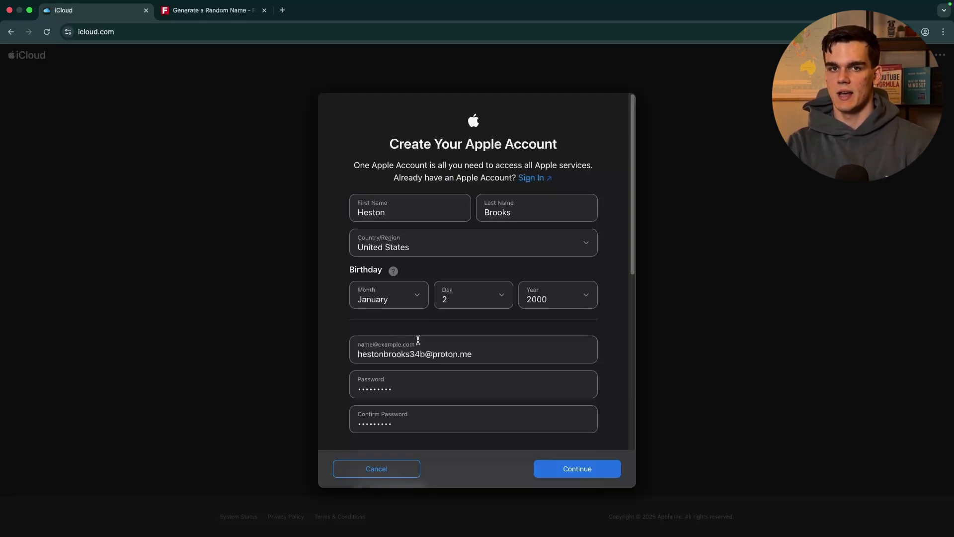
# - Confirm United States as the Country/Region and open another blank tab
pyautogui.click(365, 247)
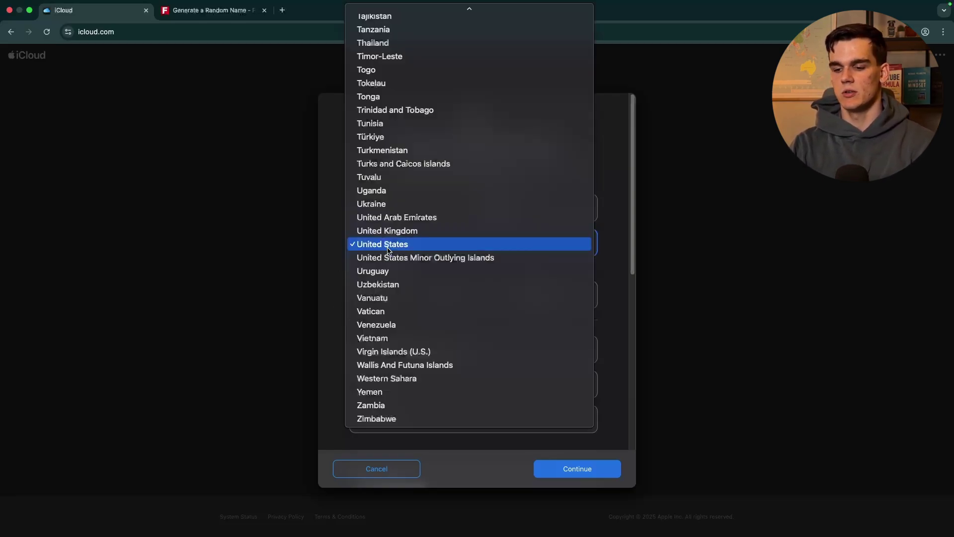
pyautogui.click(330, 256)
pyautogui.scroll(-5, 399, 296)
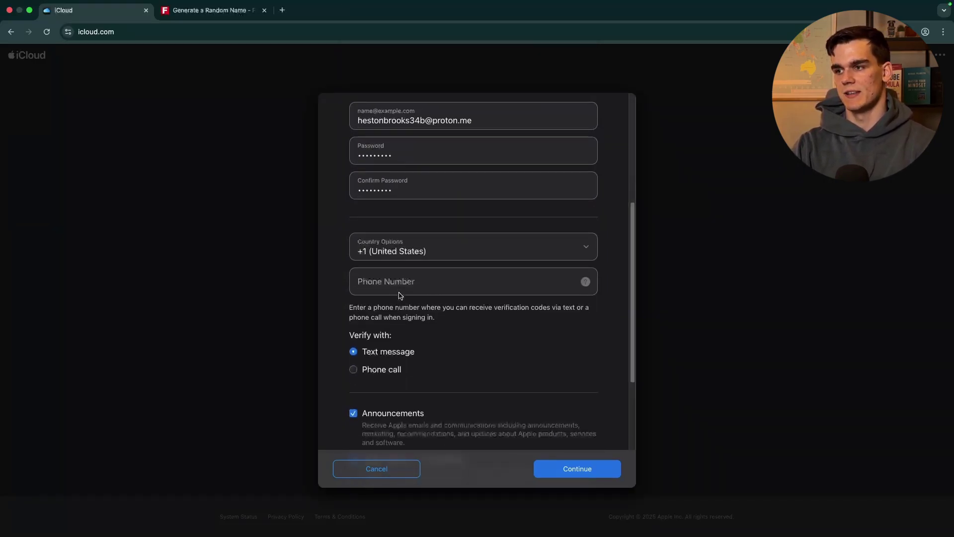
pyautogui.press('super+t')
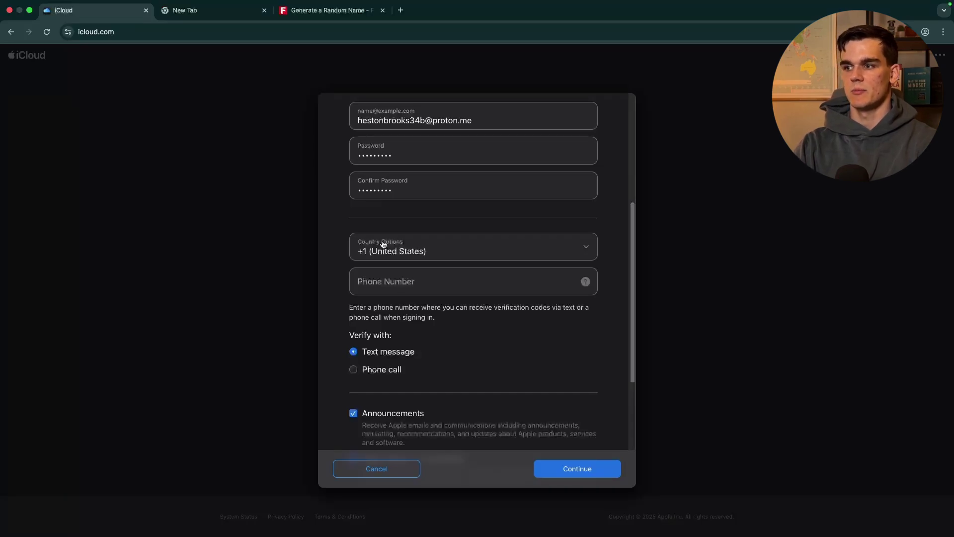
pyautogui.click(182, 18)
pyautogui.write('byhessel')
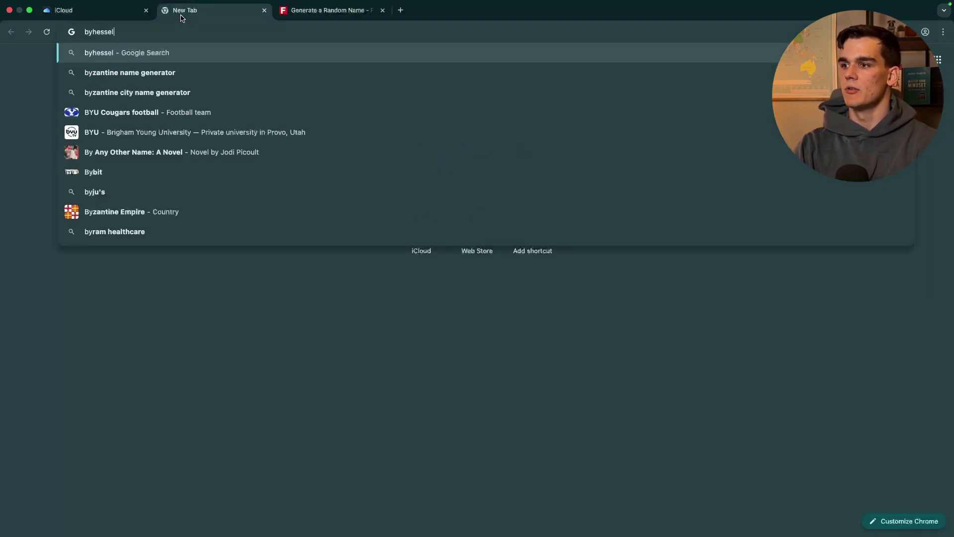
pyautogui.write('.com')
pyautogui.press('Return')
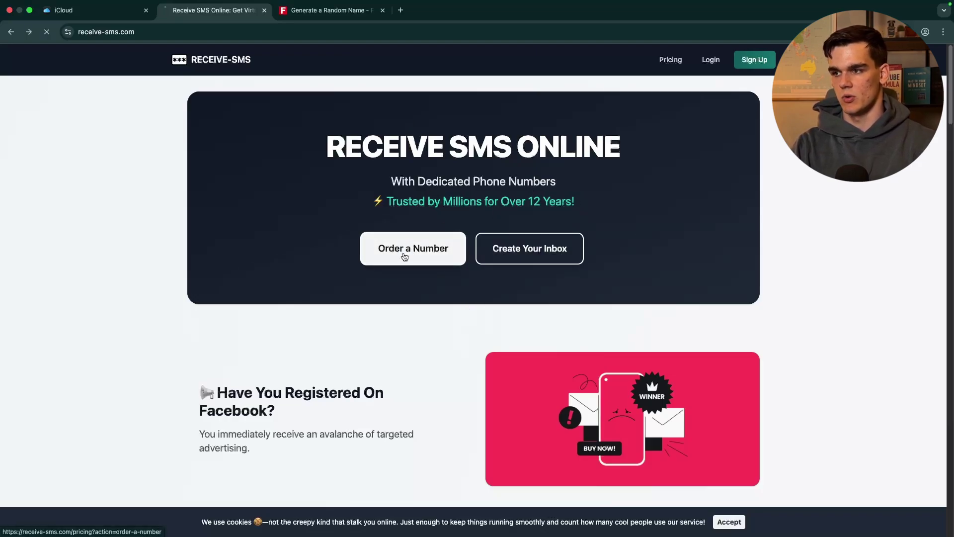
pyautogui.scroll(-3, 384, 242)
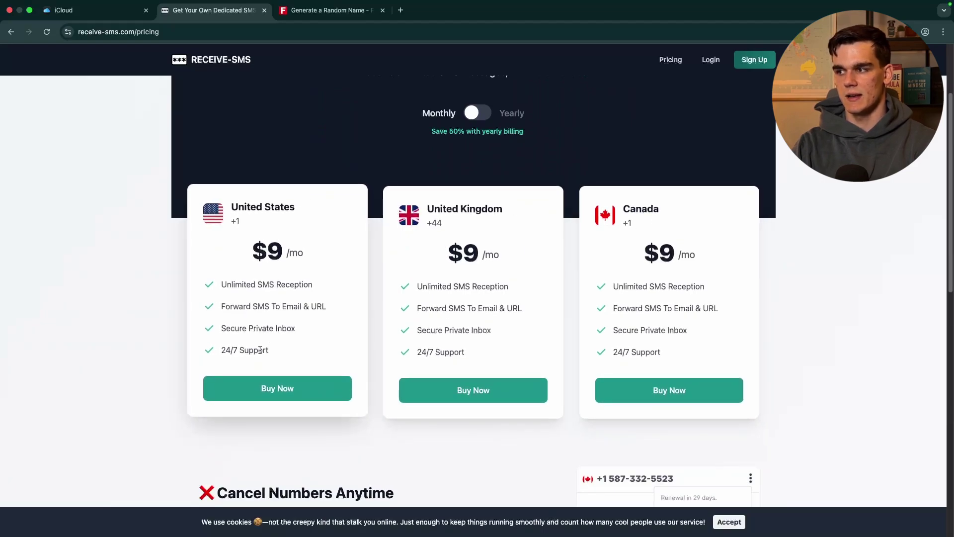
pyautogui.click(275, 391)
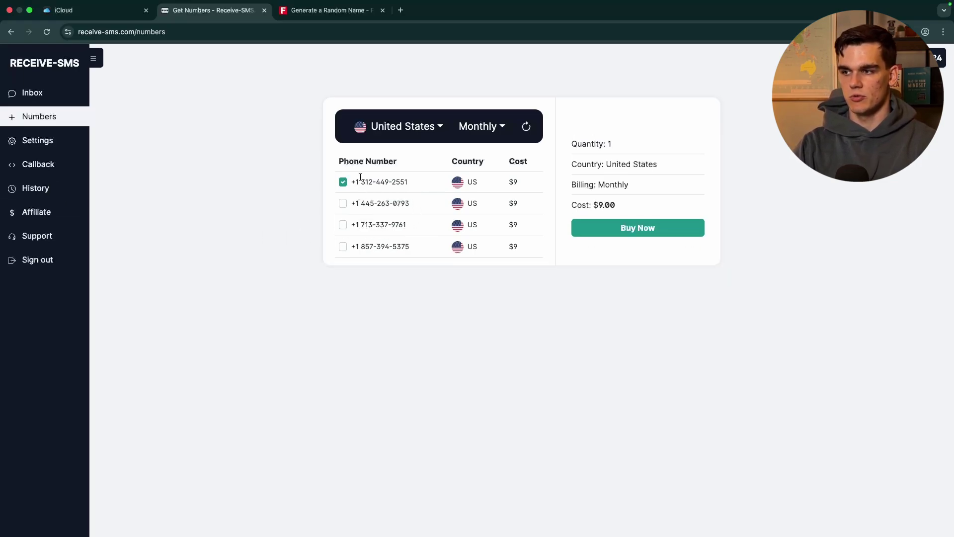
pyautogui.click(645, 231)
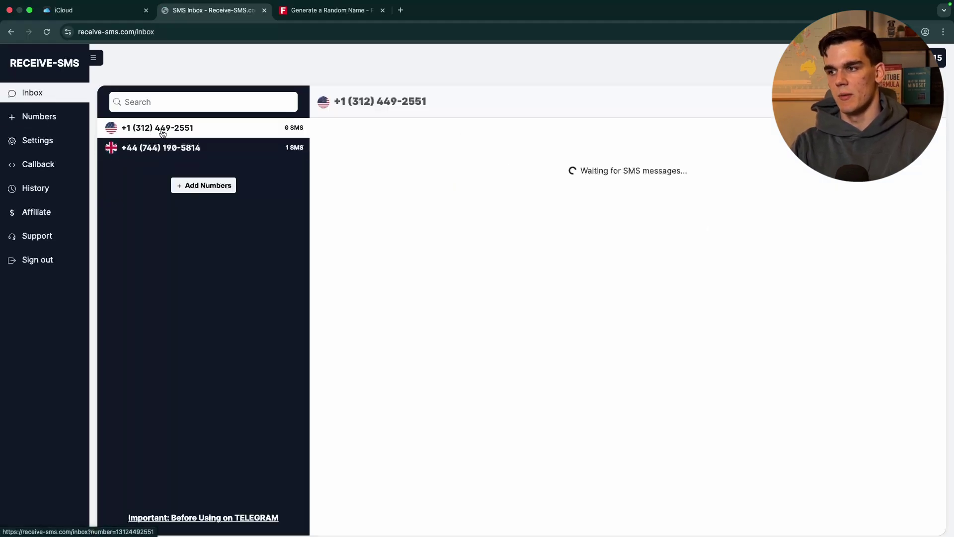
pyautogui.moveTo(449, 102); pyautogui.dragTo(349, 107)
pyautogui.press('super+c')
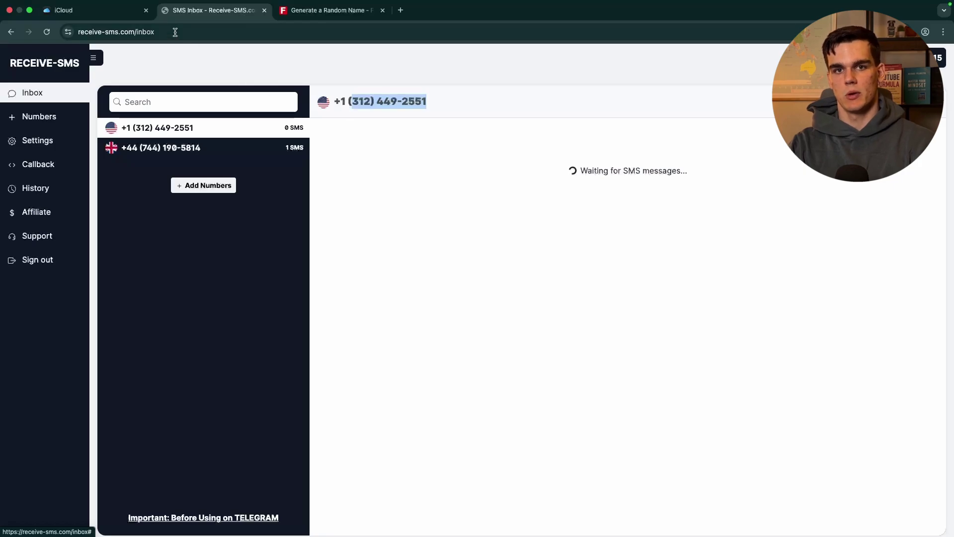
pyautogui.click(108, 11)
# - Paste the US phone number, enter the captcha characters, and submit the form
pyautogui.click(376, 283)
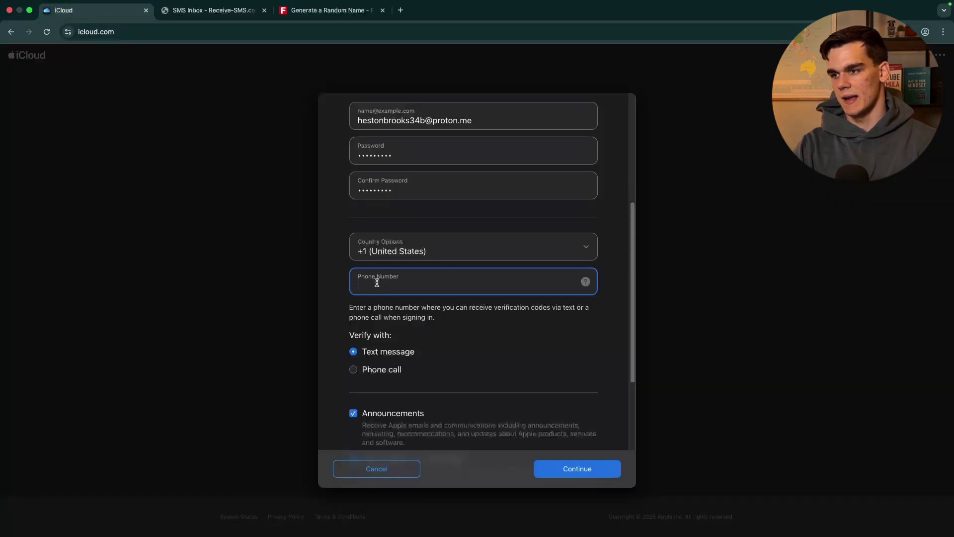
pyautogui.press('super+v')
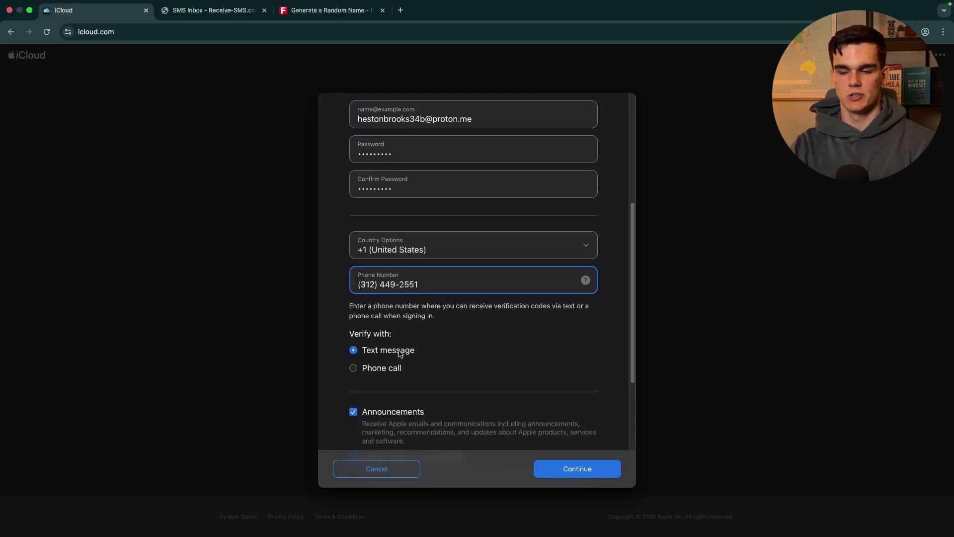
pyautogui.scroll(-5, 380, 358)
pyautogui.click(467, 361)
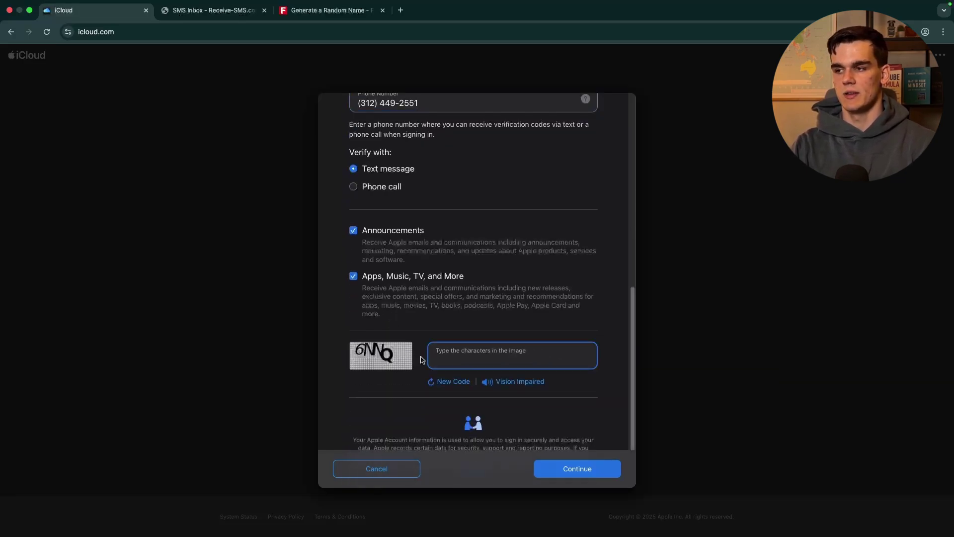
pyautogui.write('6NNQ')
pyautogui.scroll(-1, 507, 374)
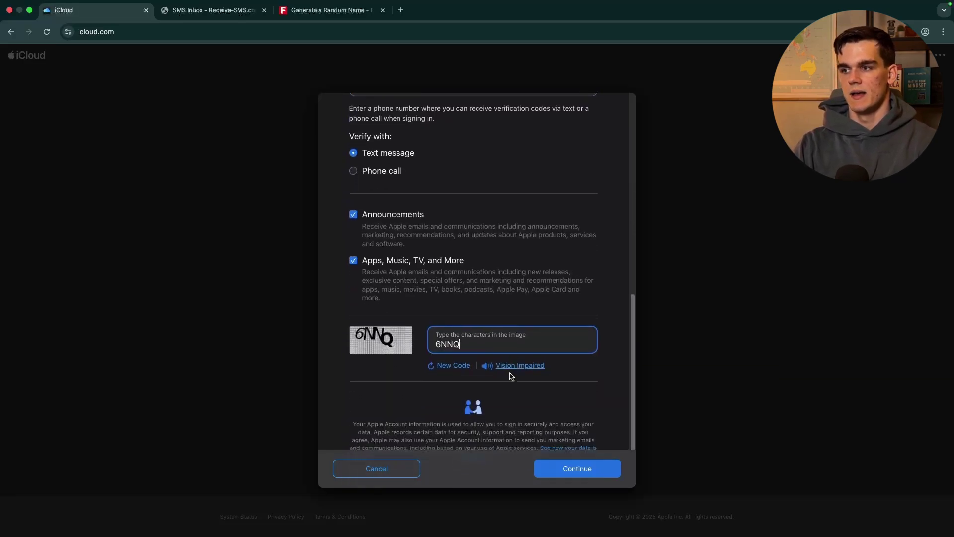
pyautogui.click(572, 475)
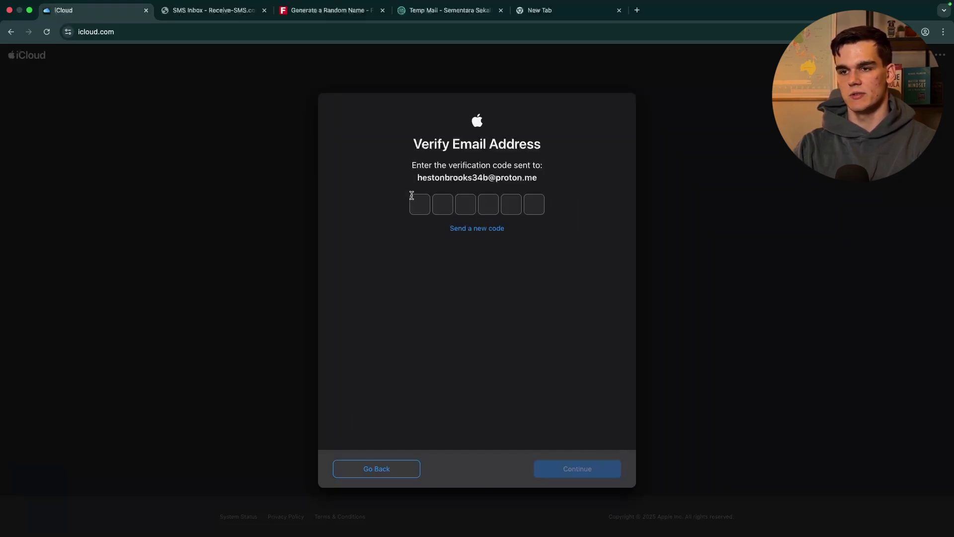
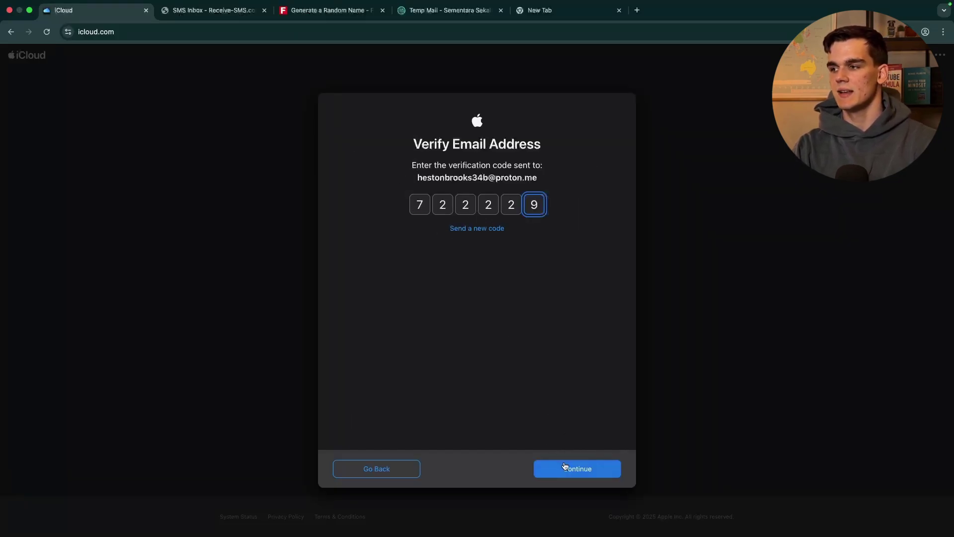
pyautogui.click(565, 466)
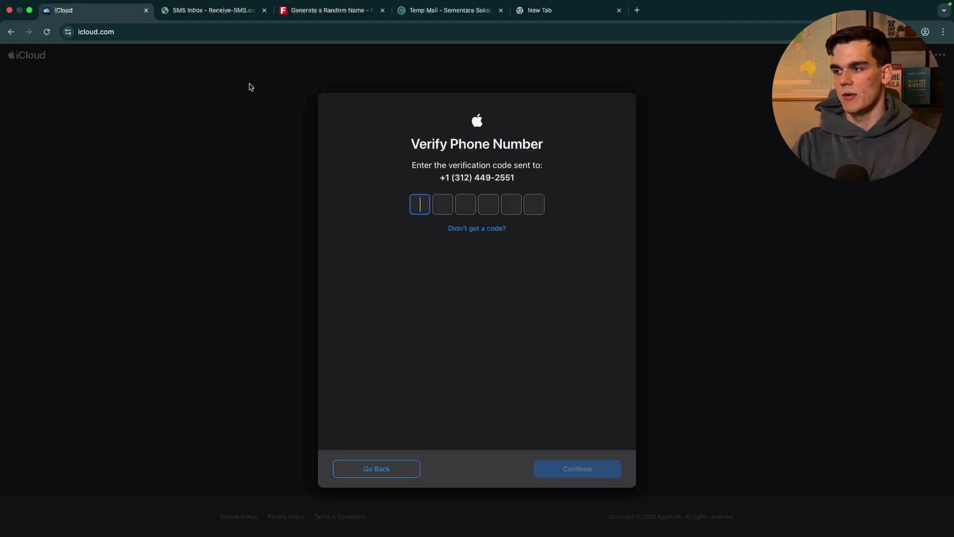
pyautogui.click(205, 14)
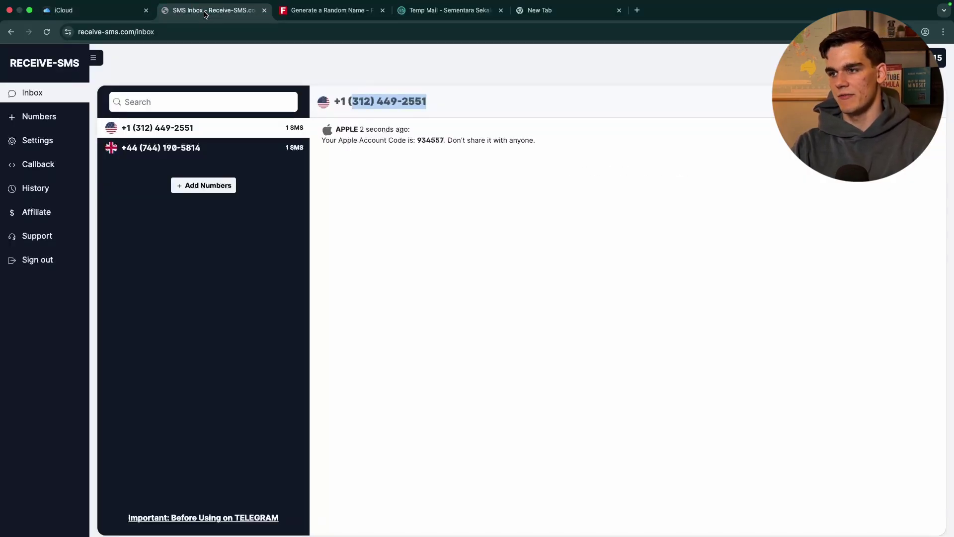
pyautogui.click(397, 151)
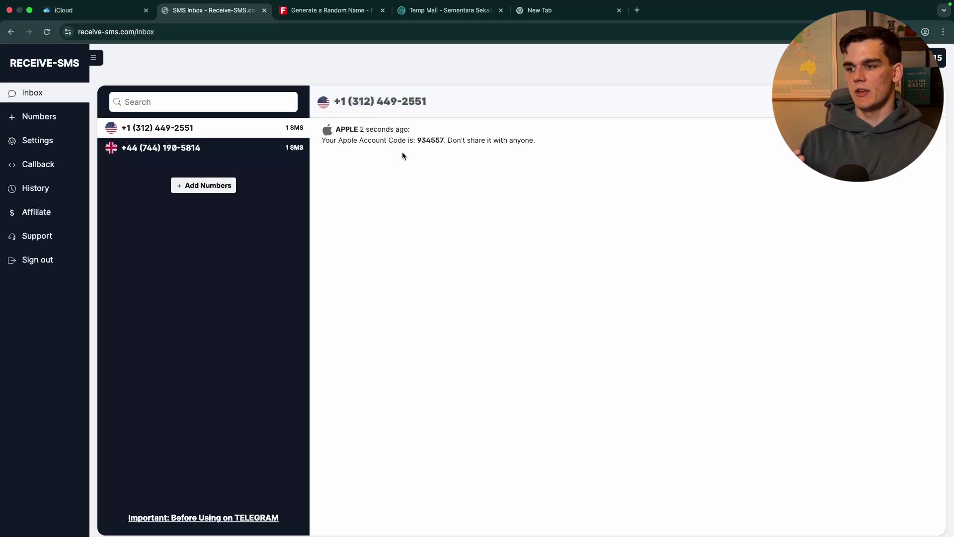
pyautogui.click(424, 142)
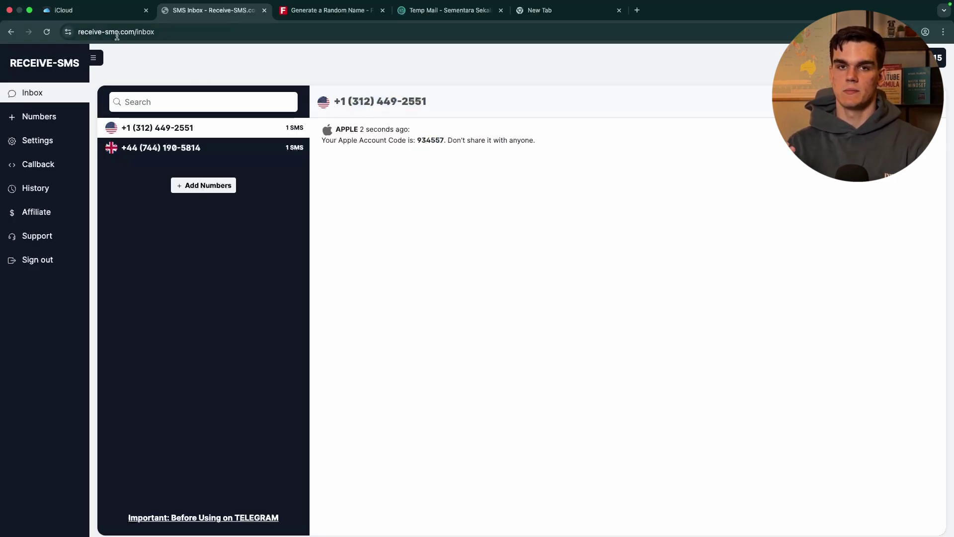
pyautogui.click(71, 11)
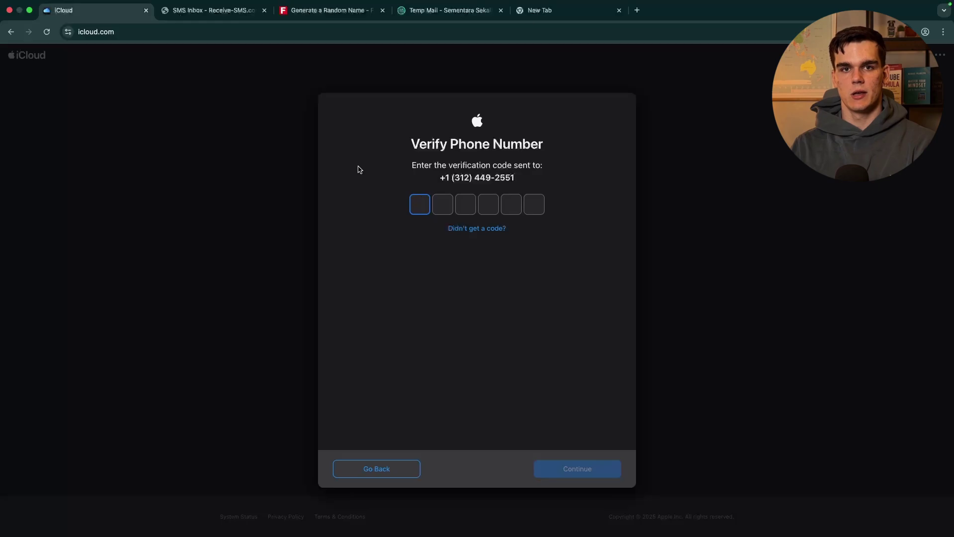
pyautogui.click(578, 469)
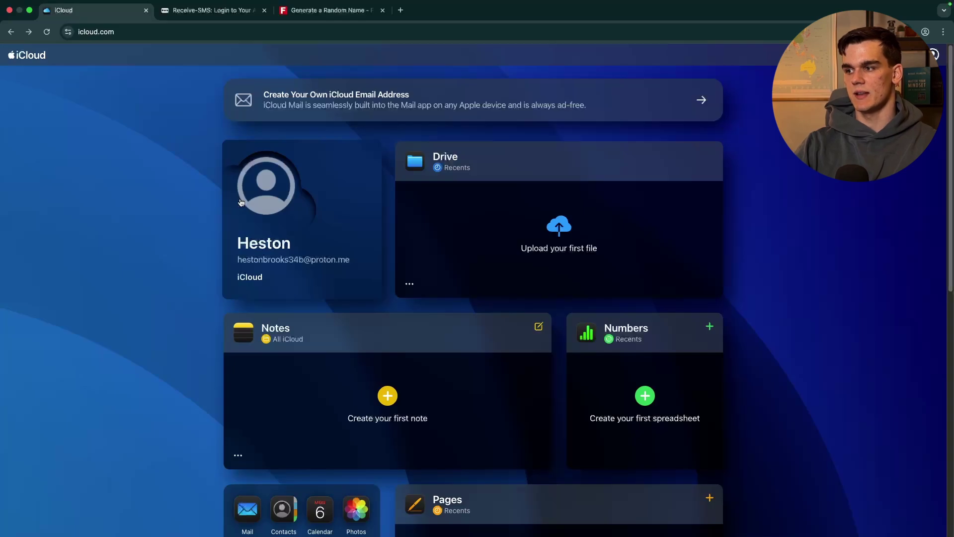
pyautogui.scroll(-3, 270, 234)
pyautogui.scroll(3, 270, 235)
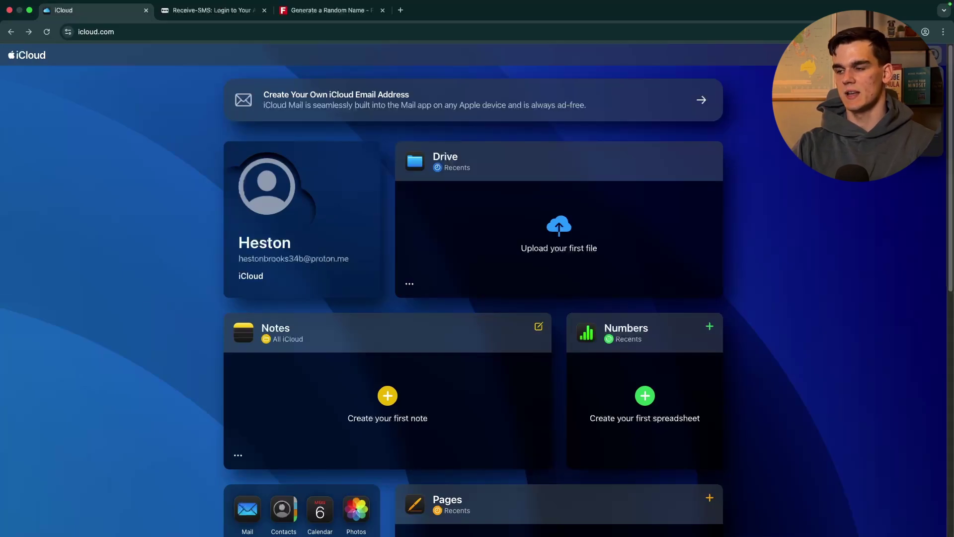
# - Scroll the dashboard and open Manage your Apple Account from the account card
pyautogui.click(313, 201)
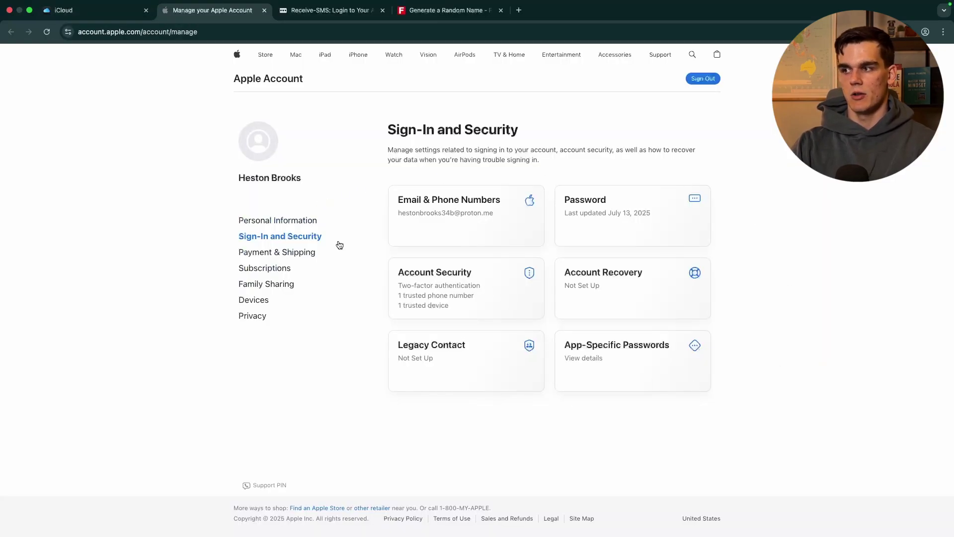
# - Open a blank shipping address form from Personal Information's Payment & Shipping section
pyautogui.click(256, 222)
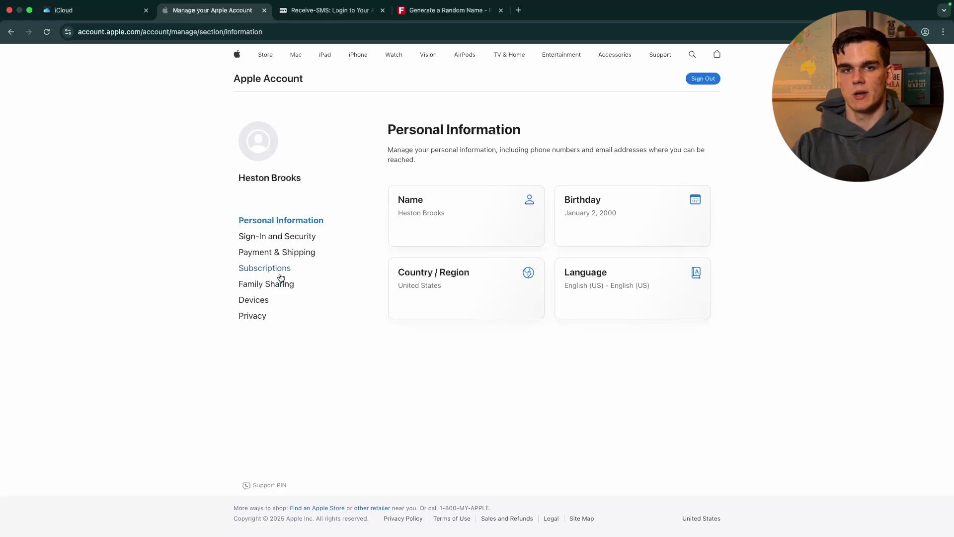
pyautogui.click(270, 254)
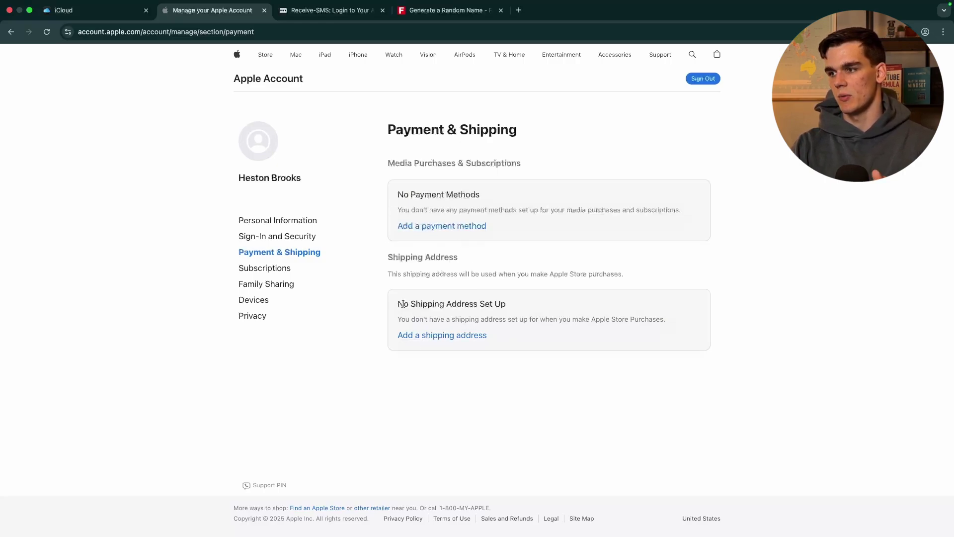
pyautogui.click(425, 334)
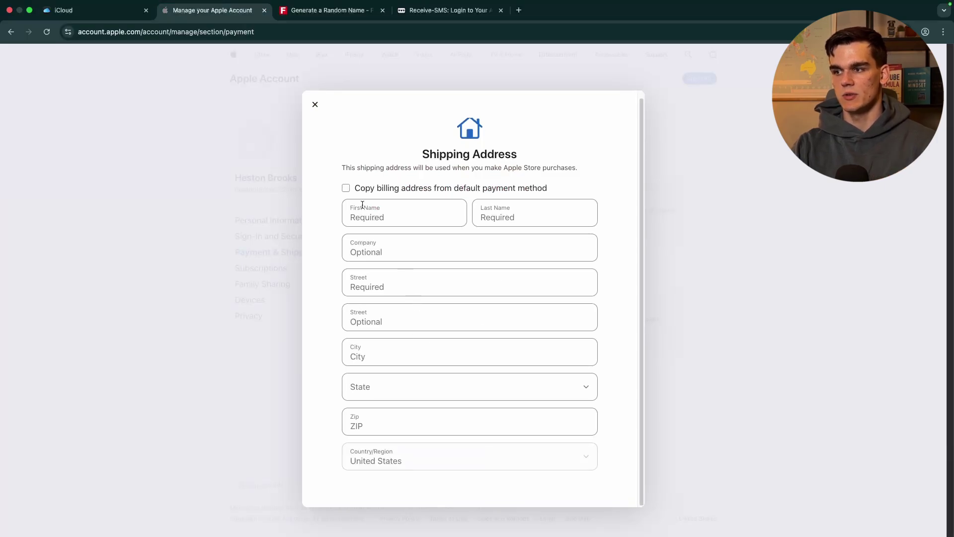
pyautogui.click(328, 10)
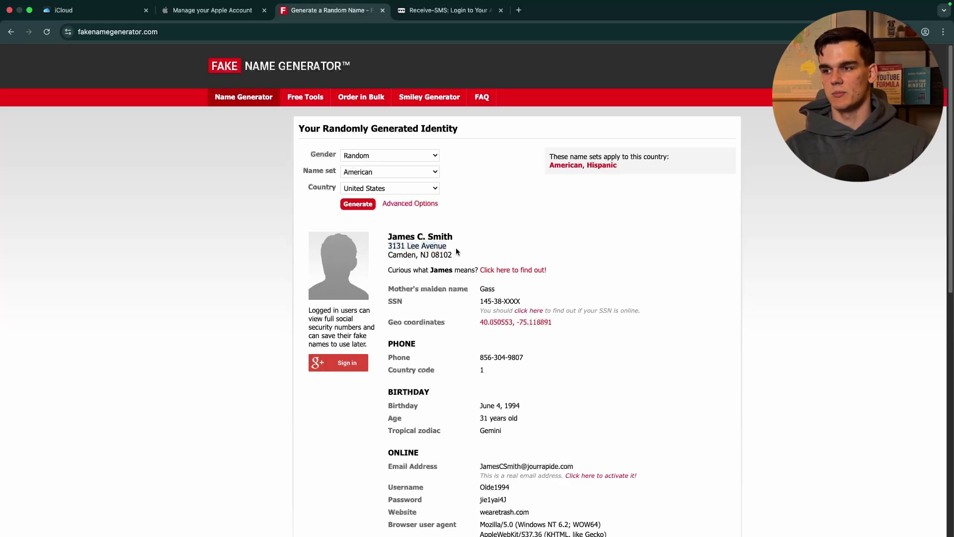
pyautogui.moveTo(450, 246); pyautogui.dragTo(391, 246)
pyautogui.click(217, 11)
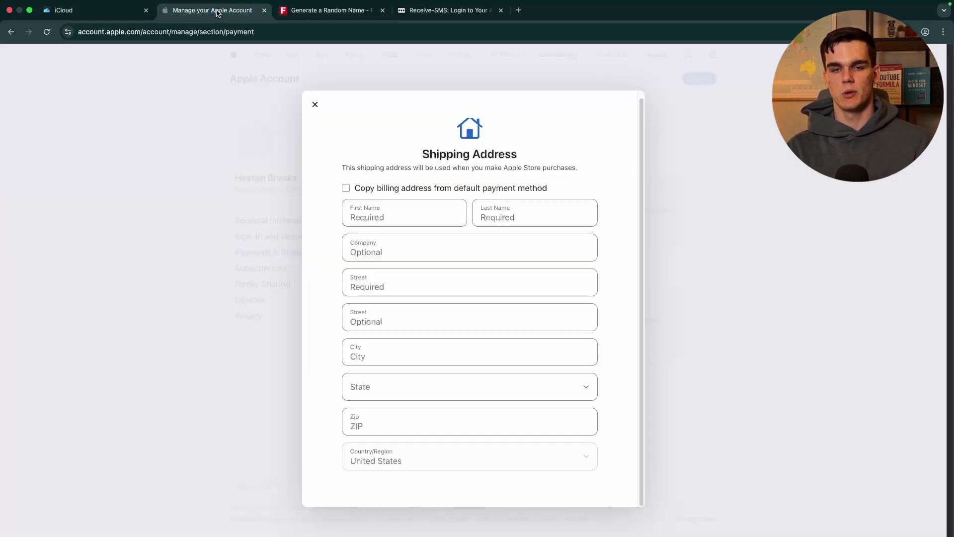
pyautogui.click(331, 11)
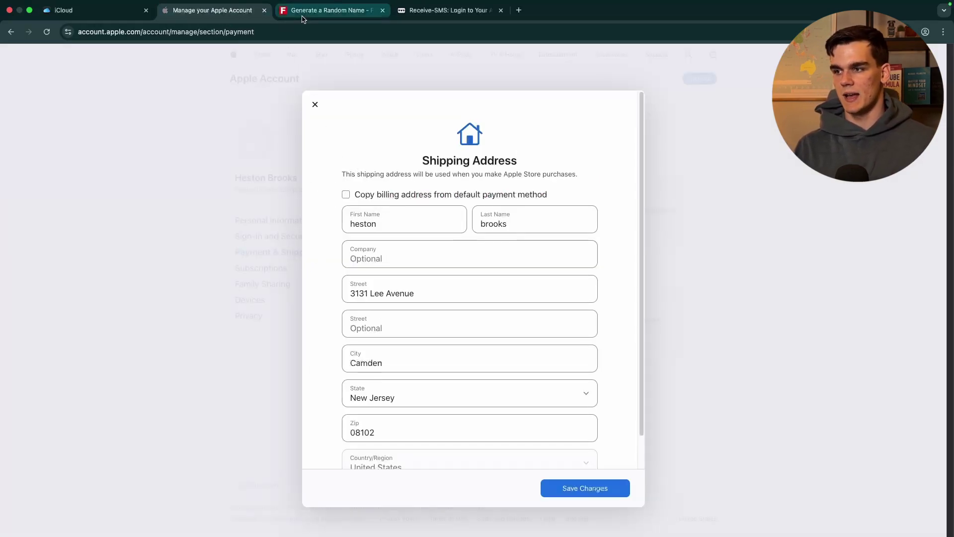
pyautogui.click(431, 242)
pyautogui.click(205, 11)
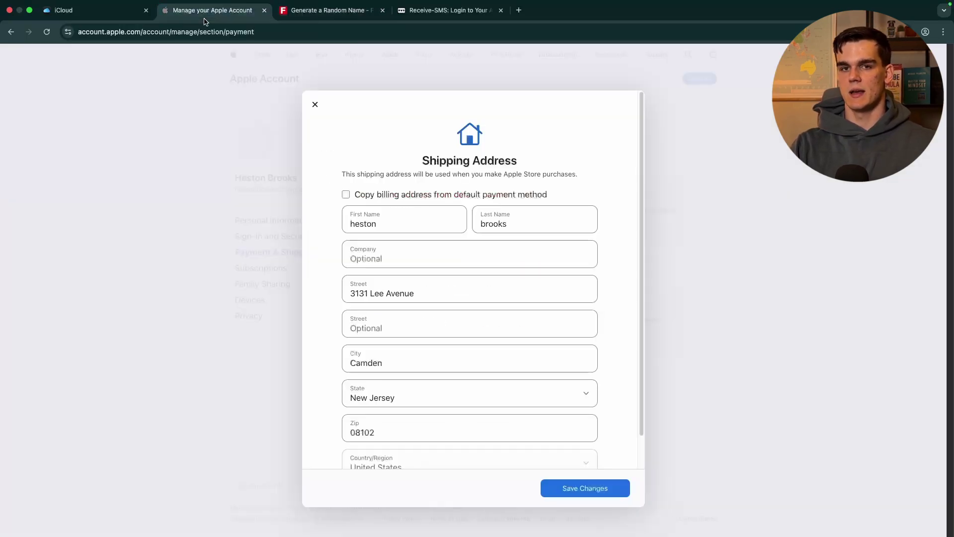
pyautogui.scroll(-1, 403, 351)
pyautogui.click(560, 488)
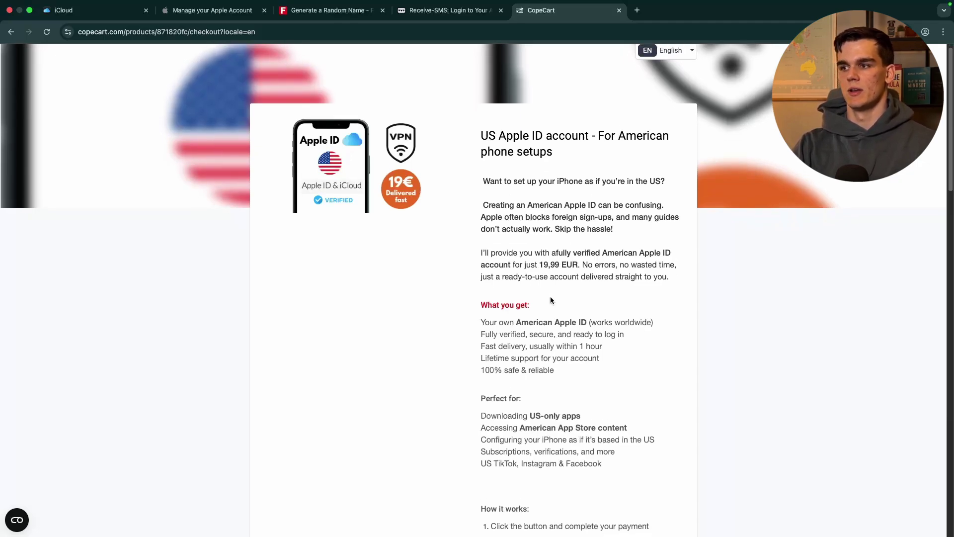
pyautogui.scroll(-4, 550, 336)
pyautogui.scroll(4, 548, 416)
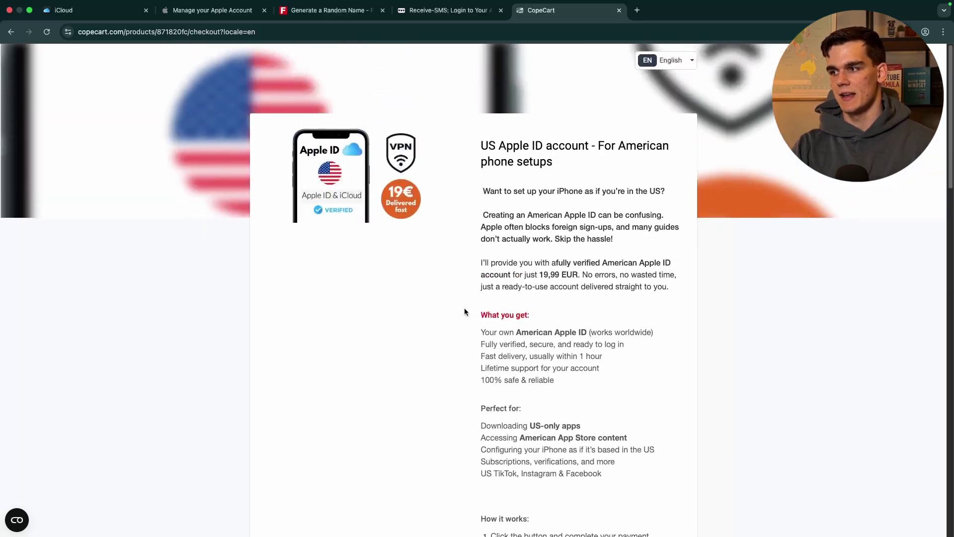